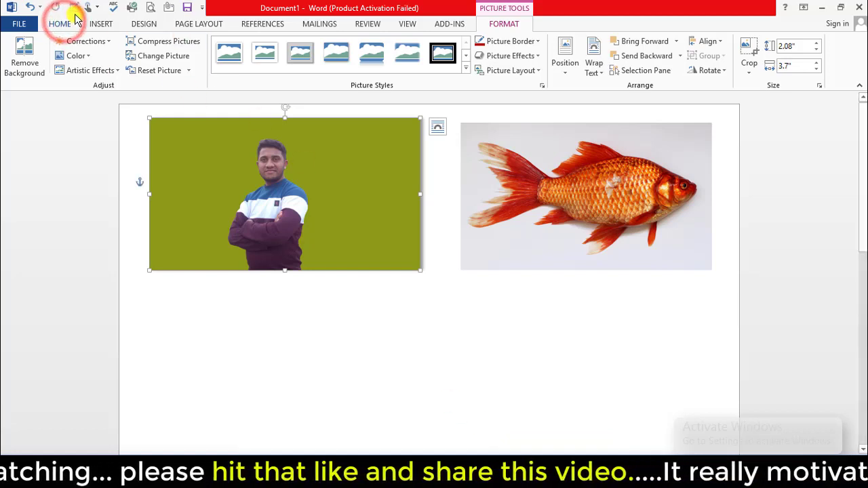
- Select the goldfish photo and bring up its Picture Format options
click(54, 24)
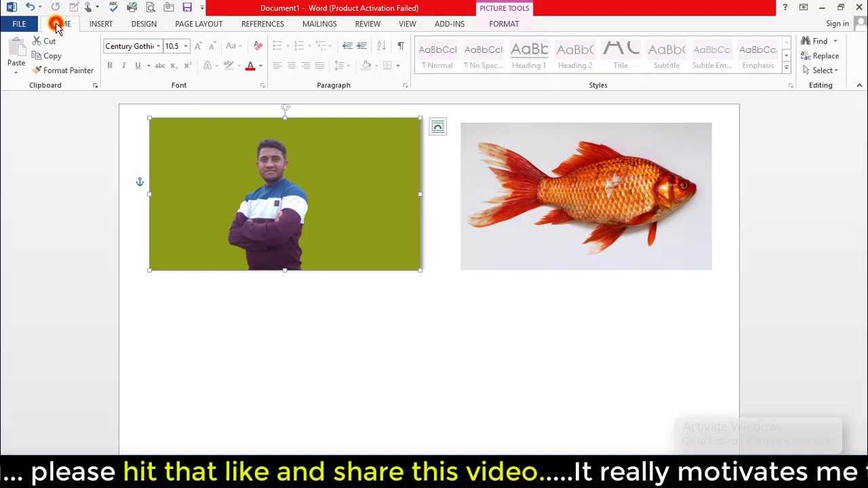
click(310, 203)
click(586, 178)
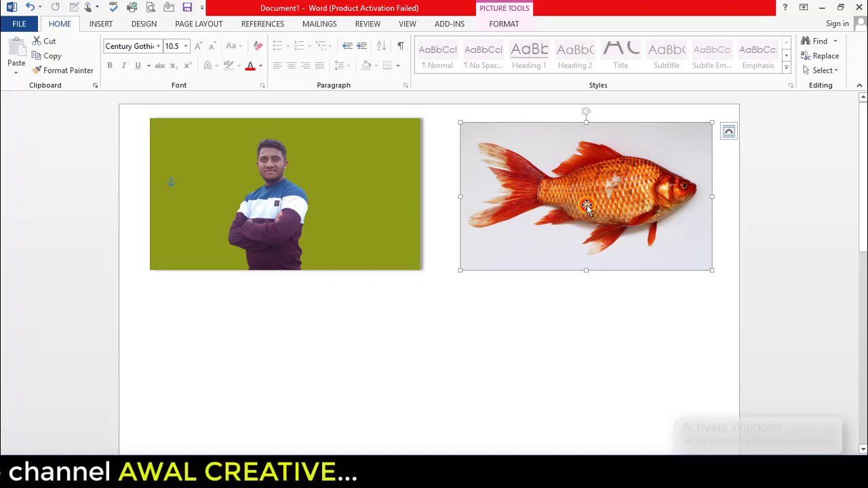
click(94, 25)
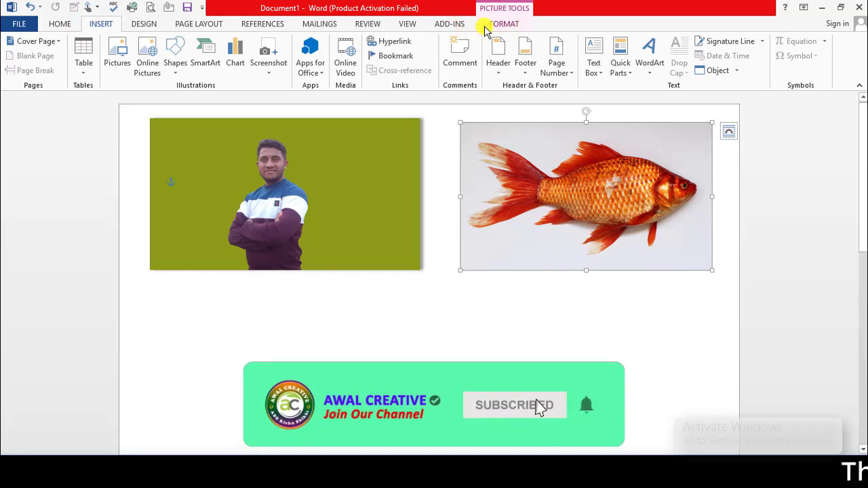
click(512, 25)
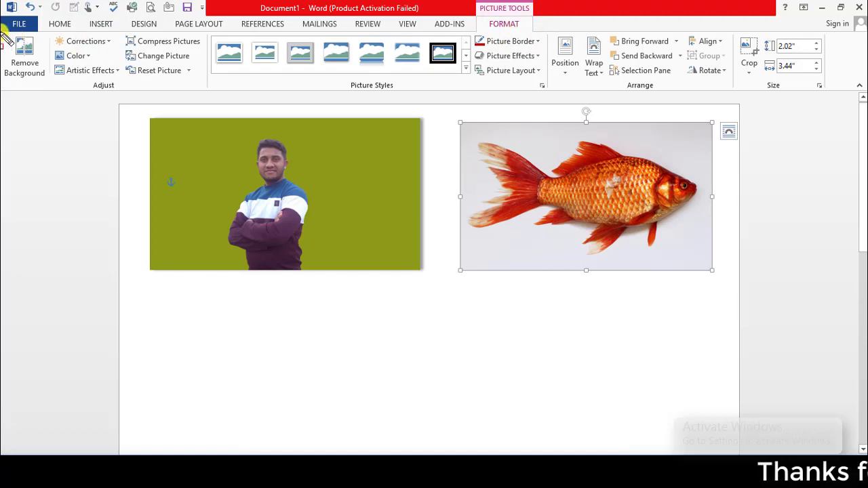
drag(3, 34, 50, 89)
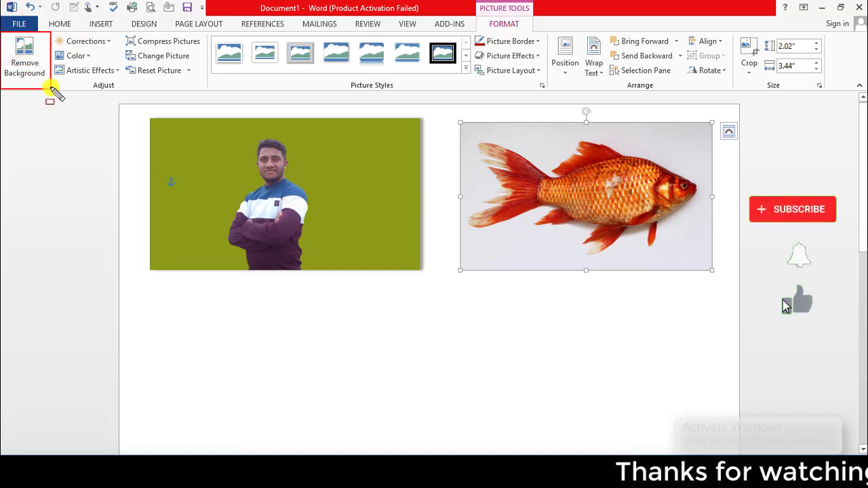
key(Escape)
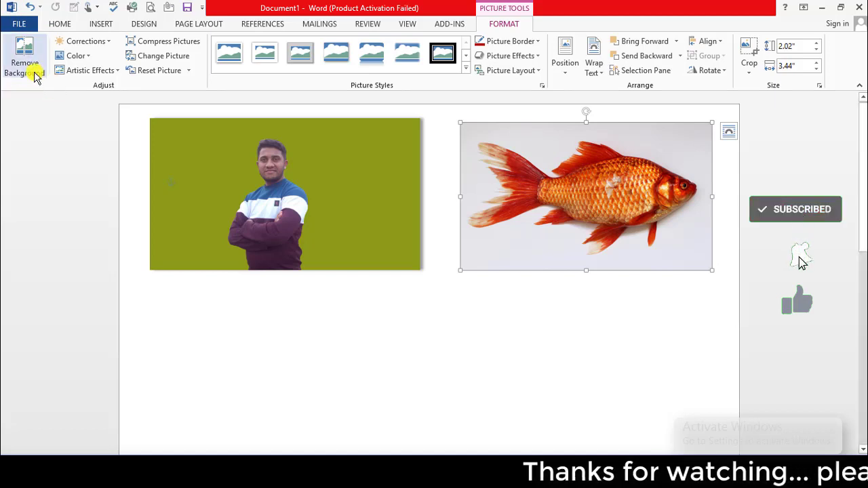
- Start Remove Background on the goldfish and stretch the keep area from tail fin to head
click(34, 73)
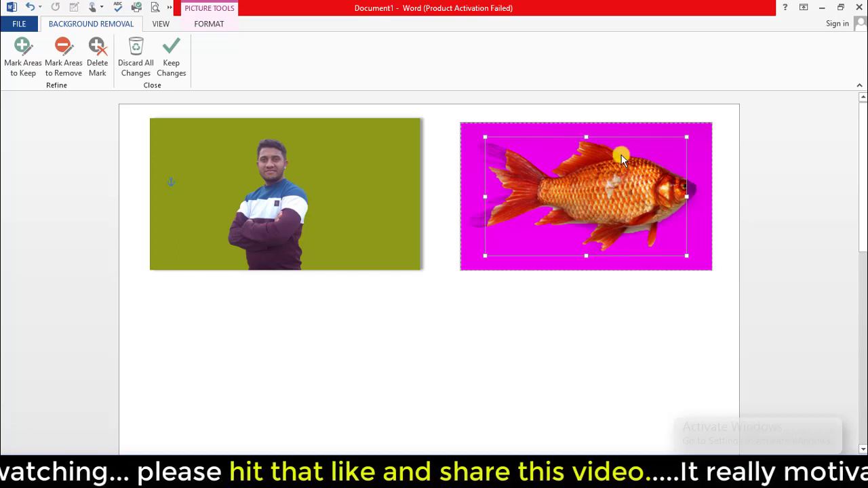
drag(474, 128, 705, 271)
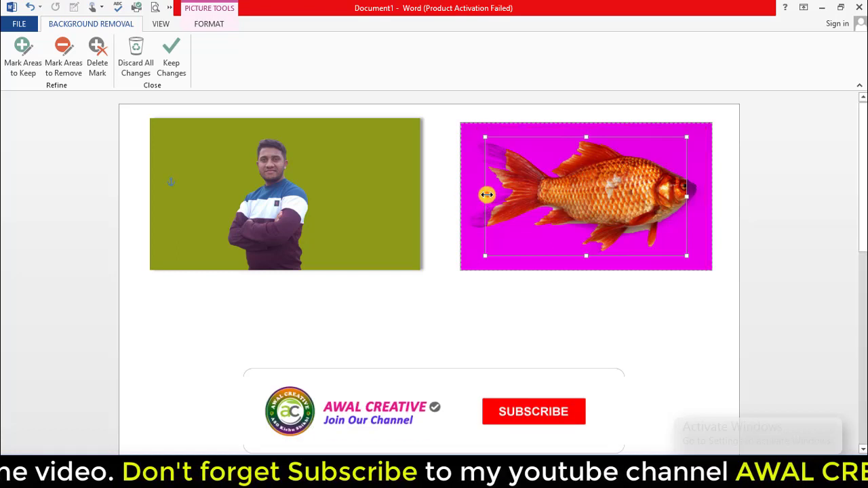
mouse_move(484, 198)
mouse_down()
mouse_move(463, 205)
mouse_move(470, 203)
mouse_up()
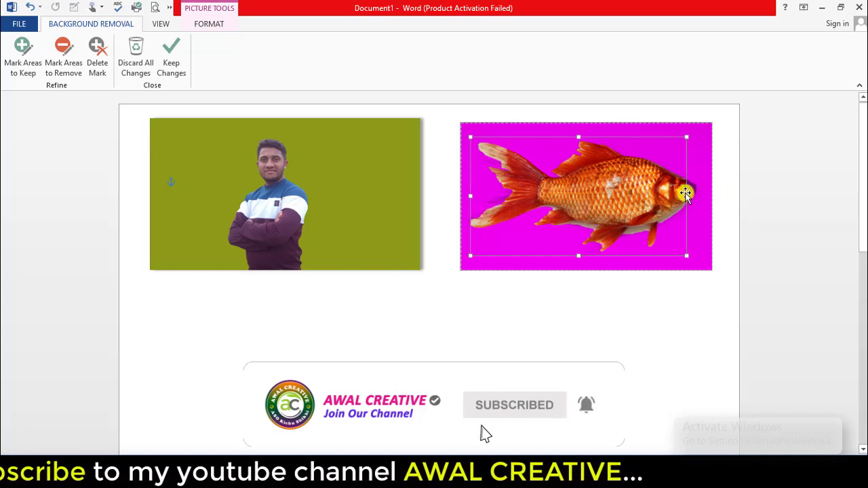
drag(686, 195, 699, 197)
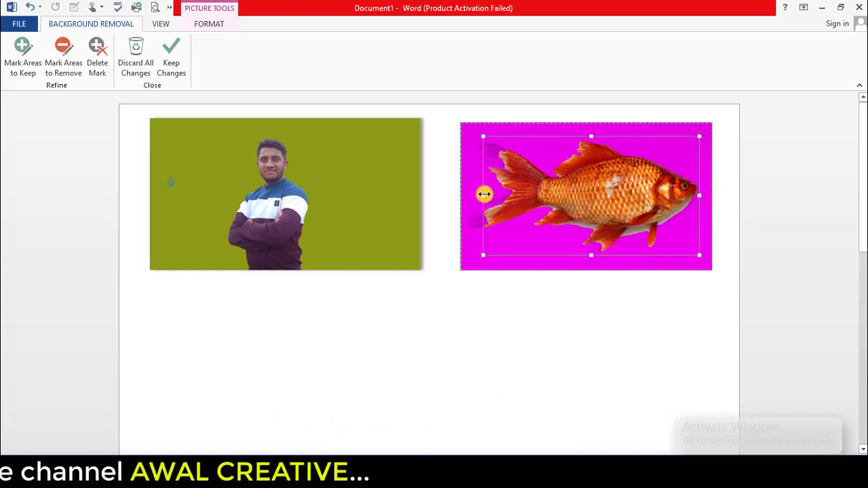
drag(479, 194, 468, 200)
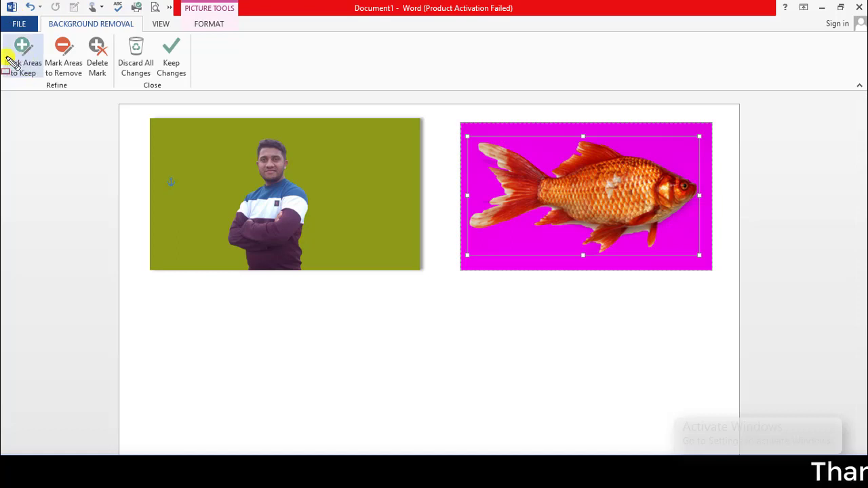
drag(4, 28, 202, 95)
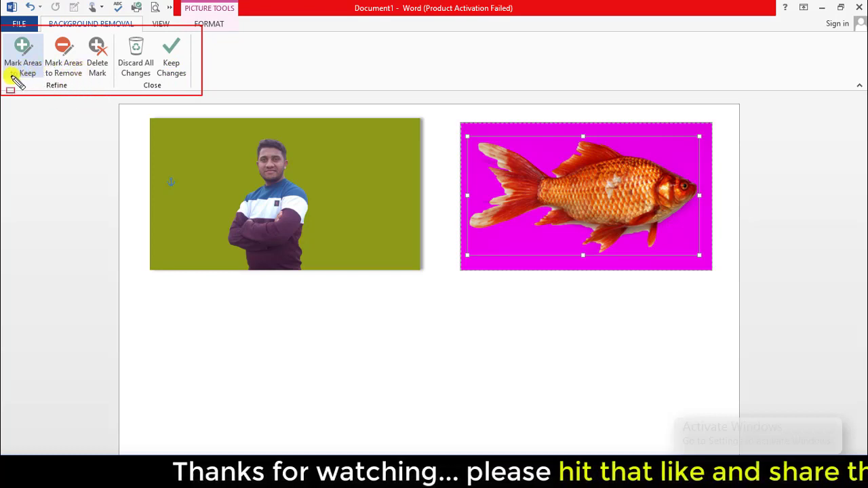
- Keep the goldfish cut-out, nudge it slightly upward, then select the man's photo
click(175, 64)
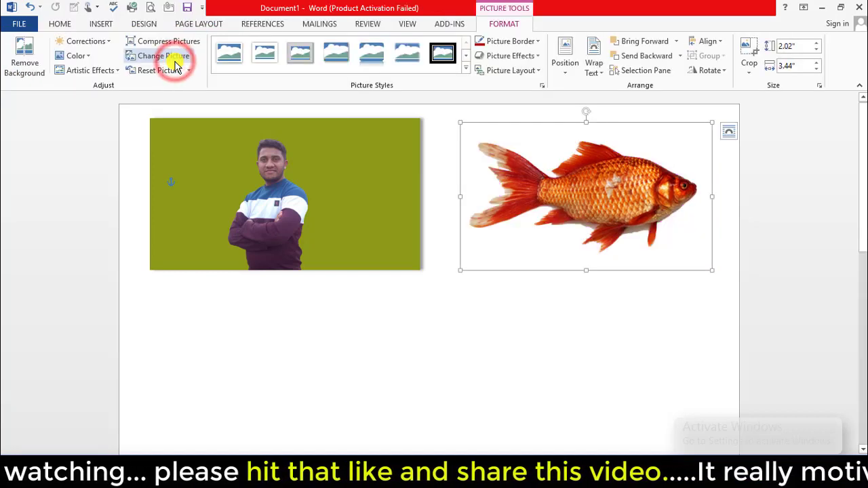
click(591, 320)
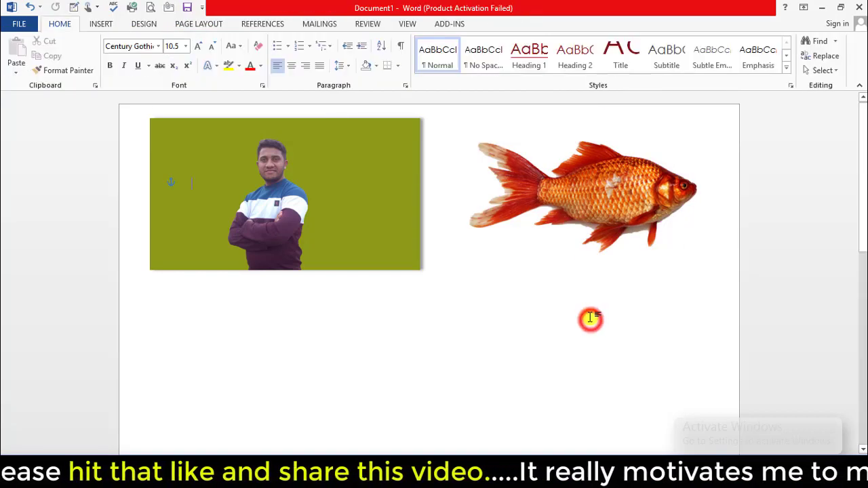
mouse_move(612, 203)
mouse_down()
mouse_move(612, 274)
mouse_move(600, 190)
mouse_move(614, 187)
mouse_up()
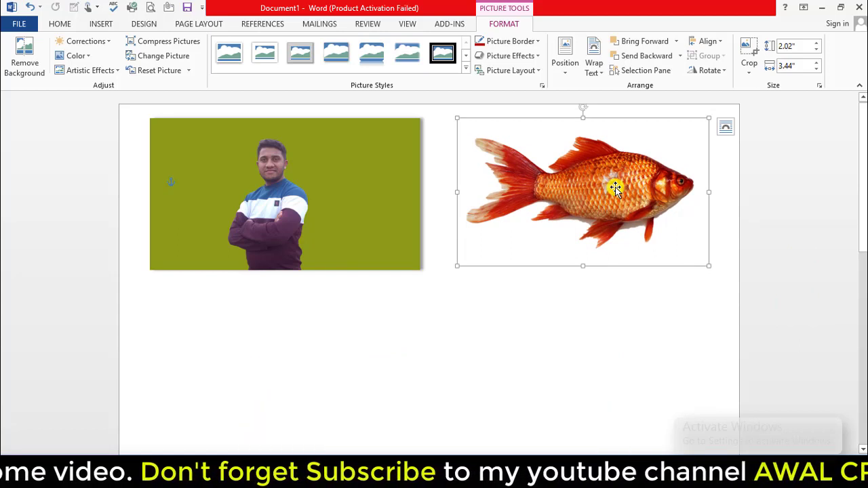
click(331, 184)
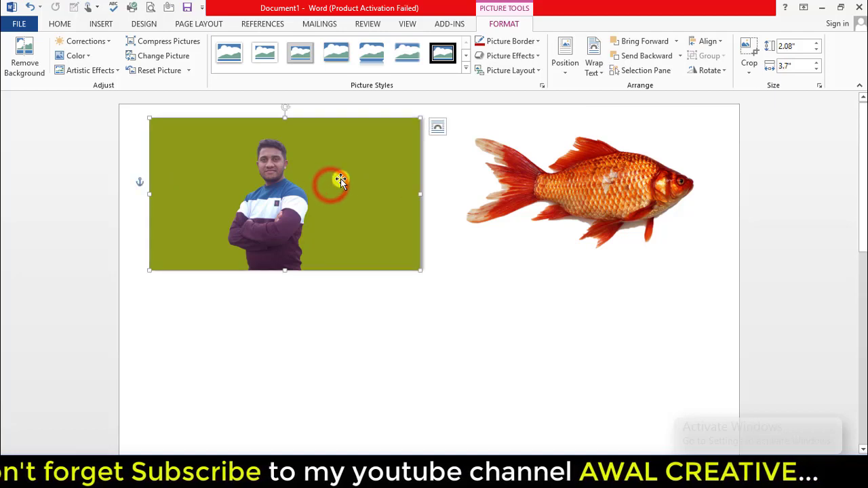
click(304, 190)
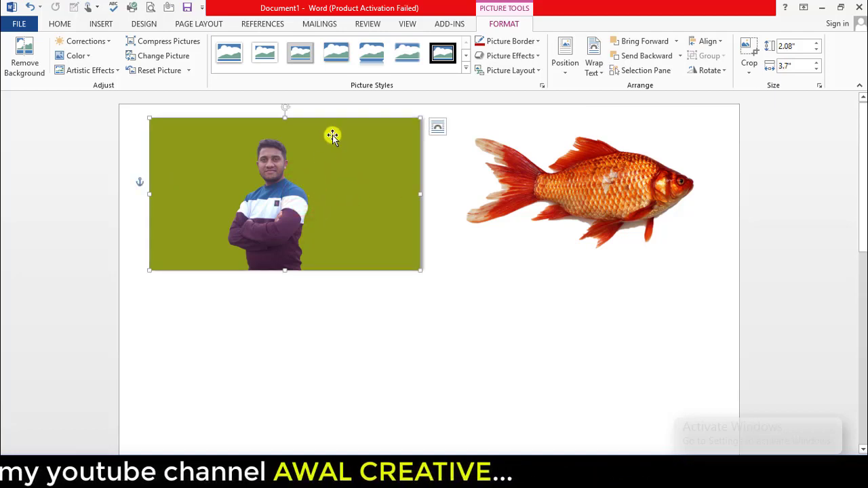
- Remove the man's olive-green backdrop, discarding the first attempt and keeping the second
click(26, 73)
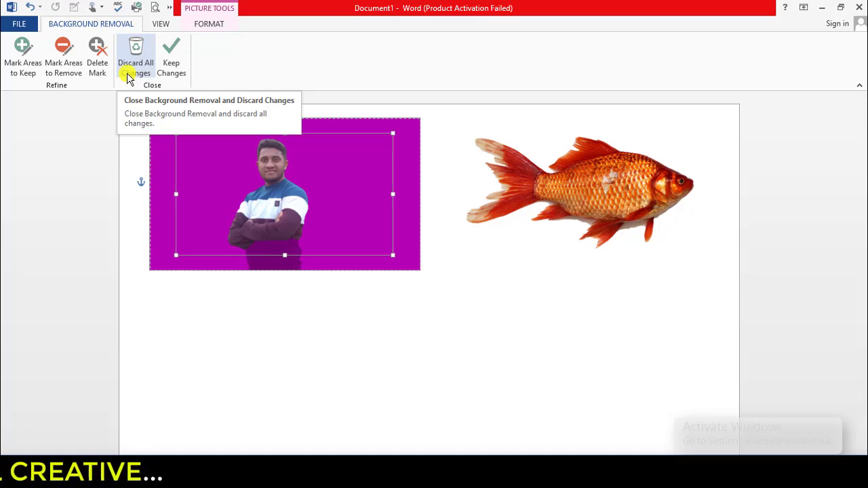
click(129, 75)
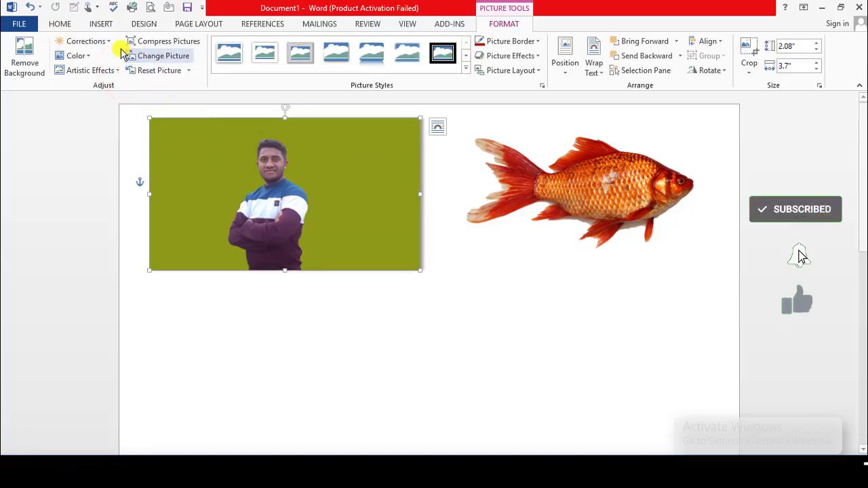
click(24, 70)
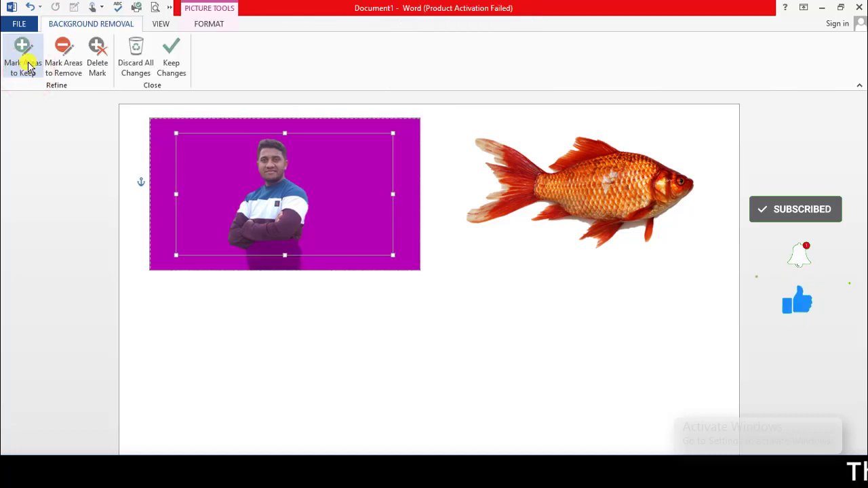
click(172, 61)
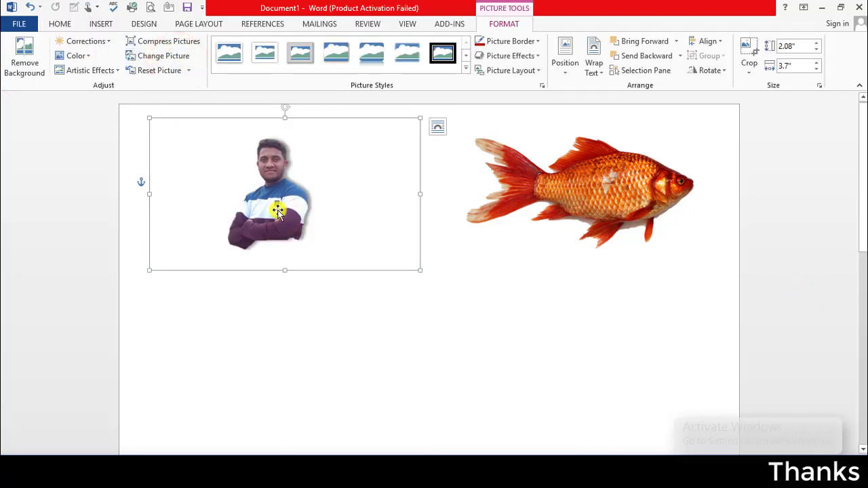
- Nudge the cut-out man's photo slightly right and down beside the goldfish
mouse_move(274, 197)
mouse_down()
mouse_move(316, 236)
mouse_move(291, 207)
mouse_up()
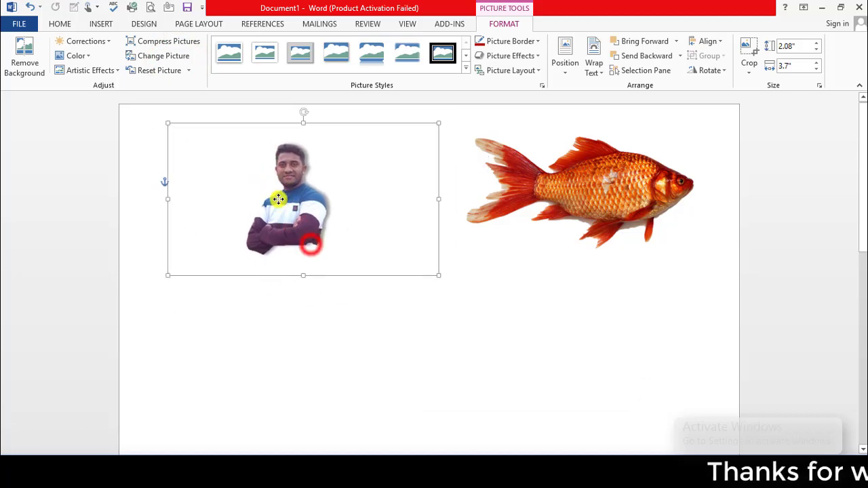